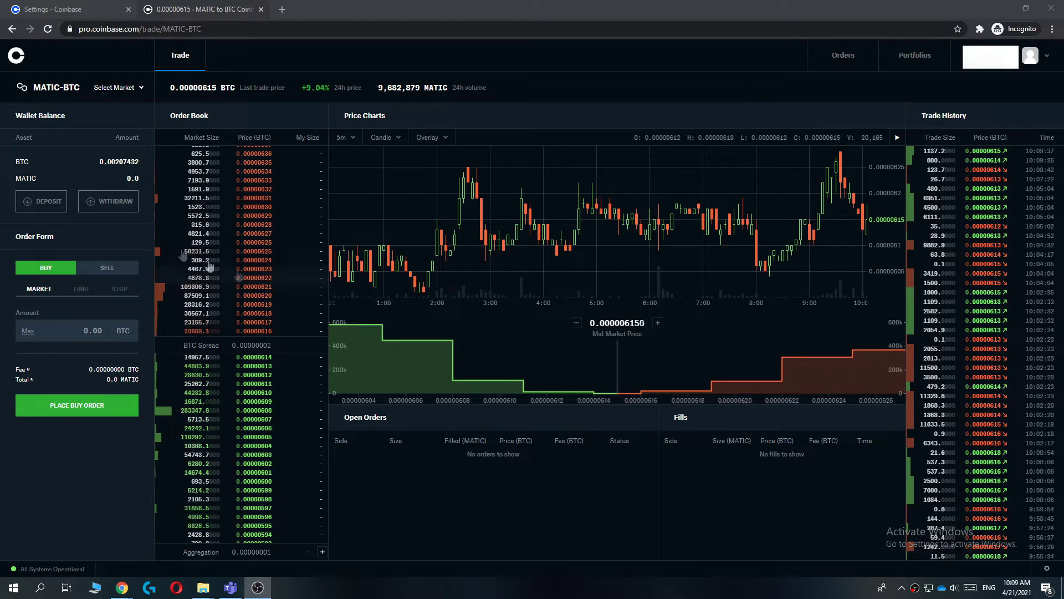
- Begin a deposit from Wallet Balance and pick EUR as the asset
left_click(40, 201)
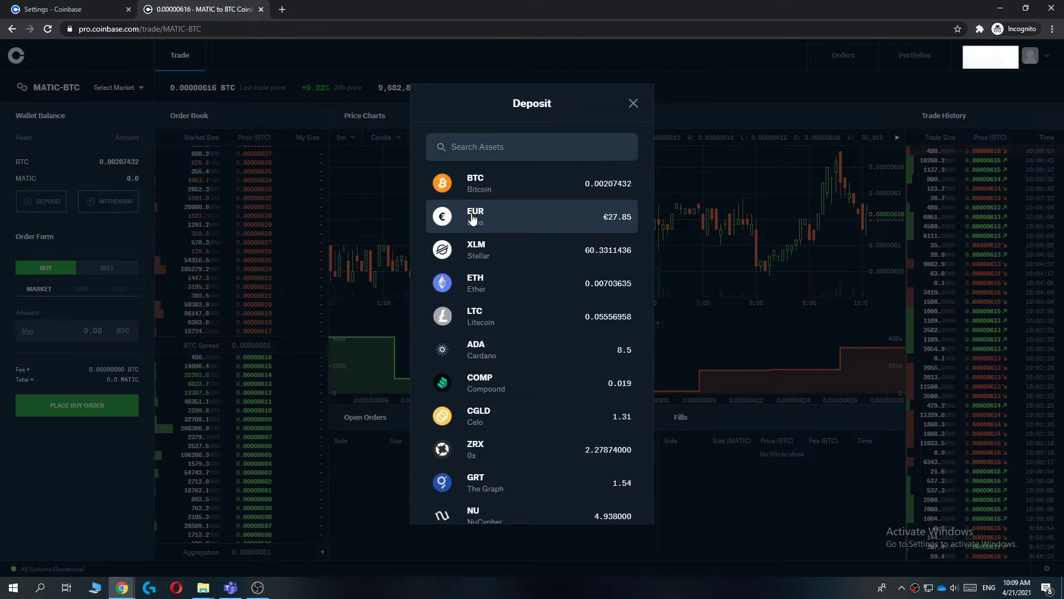
left_click(500, 229)
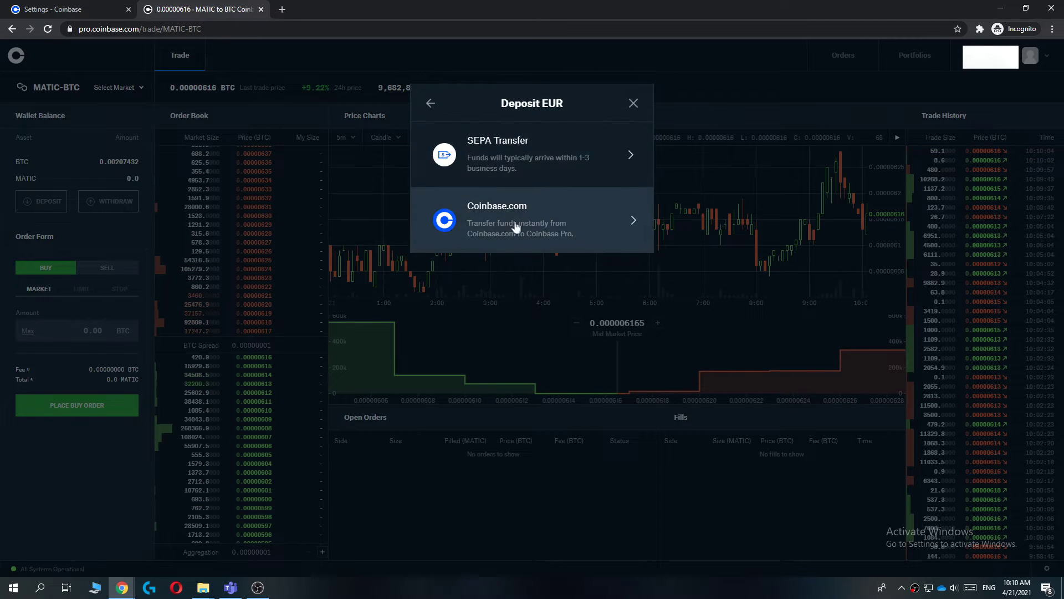
- View the SEPA Transfer bank details, then go back to the Deposit EUR method choices
left_click(504, 169)
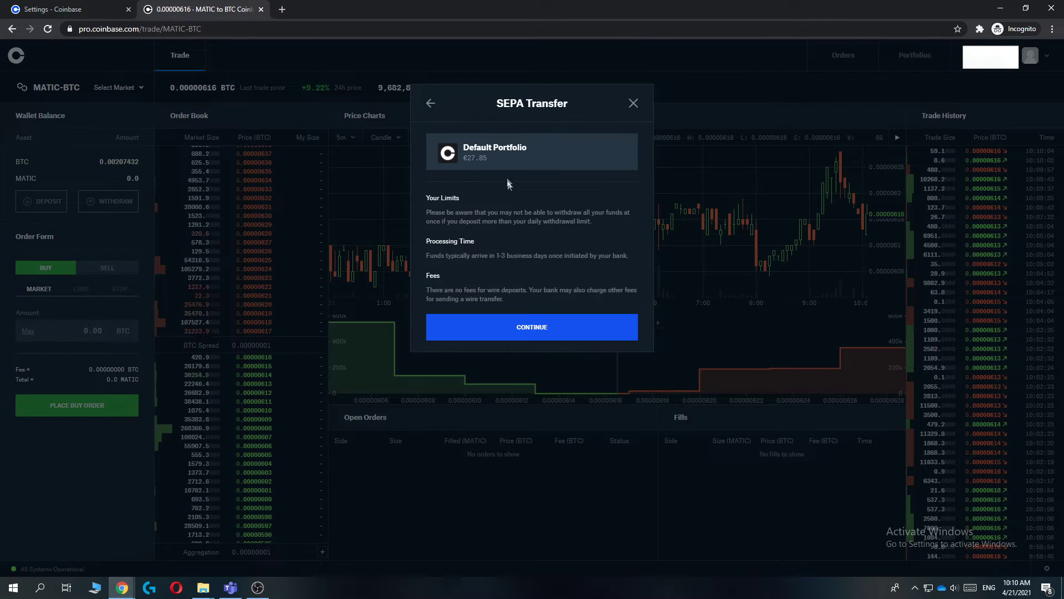
left_click(532, 326)
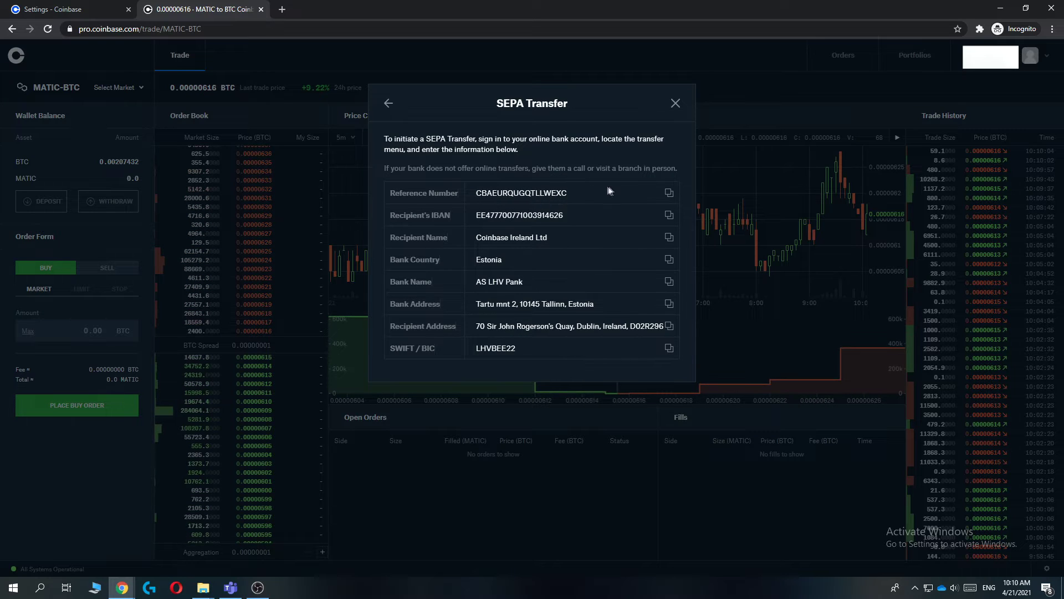
left_click(387, 105)
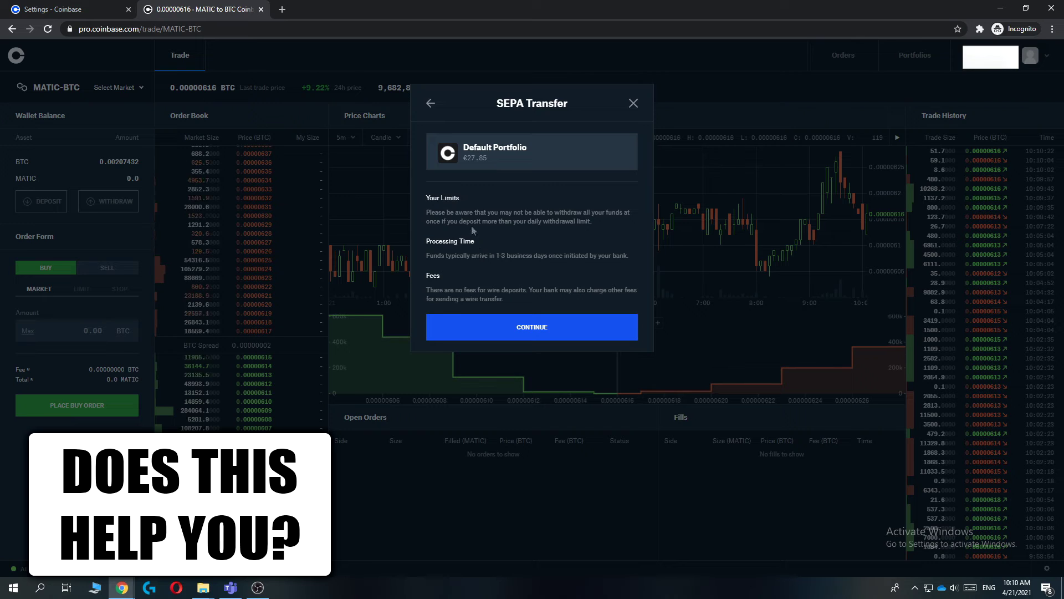
left_click(430, 103)
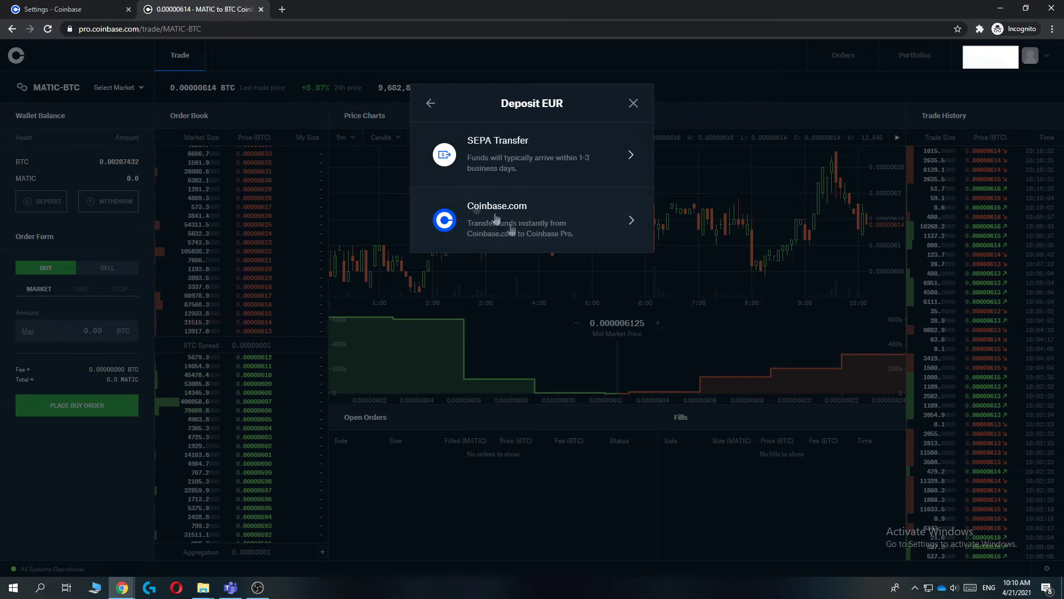
left_click(558, 237)
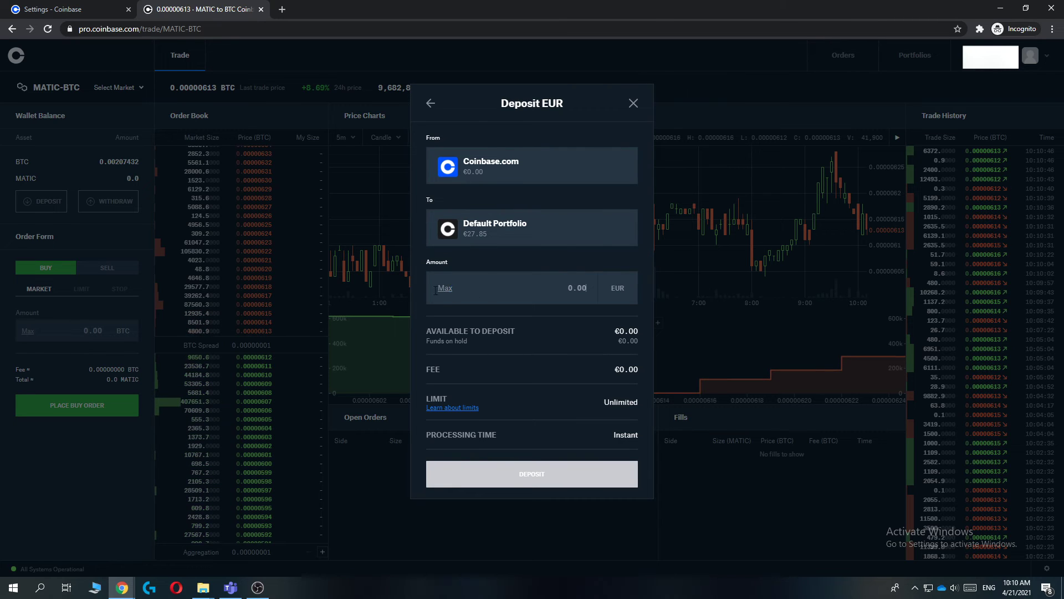
double_click(628, 368)
left_click(535, 367)
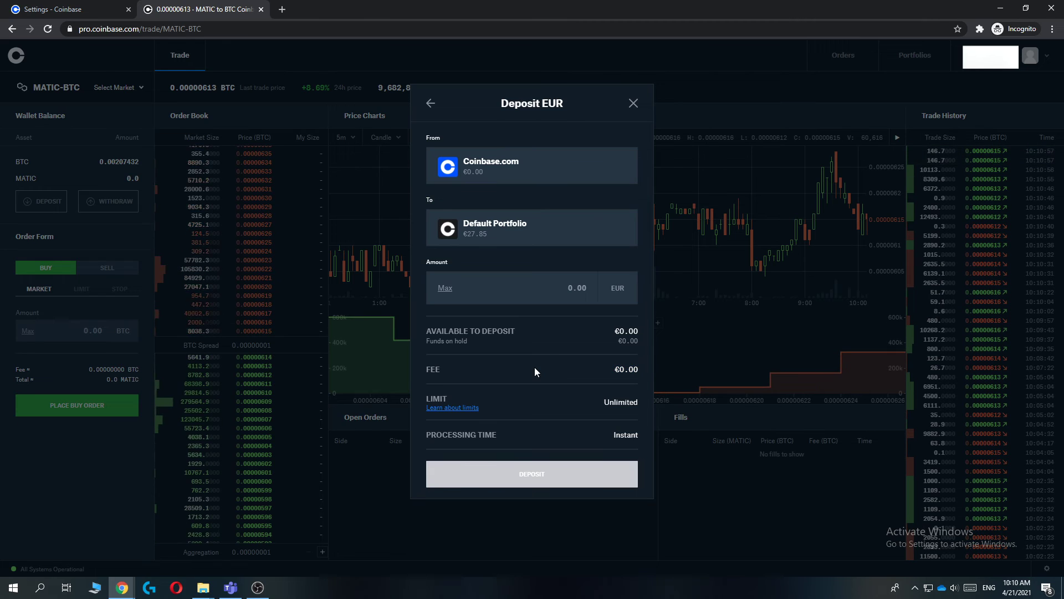